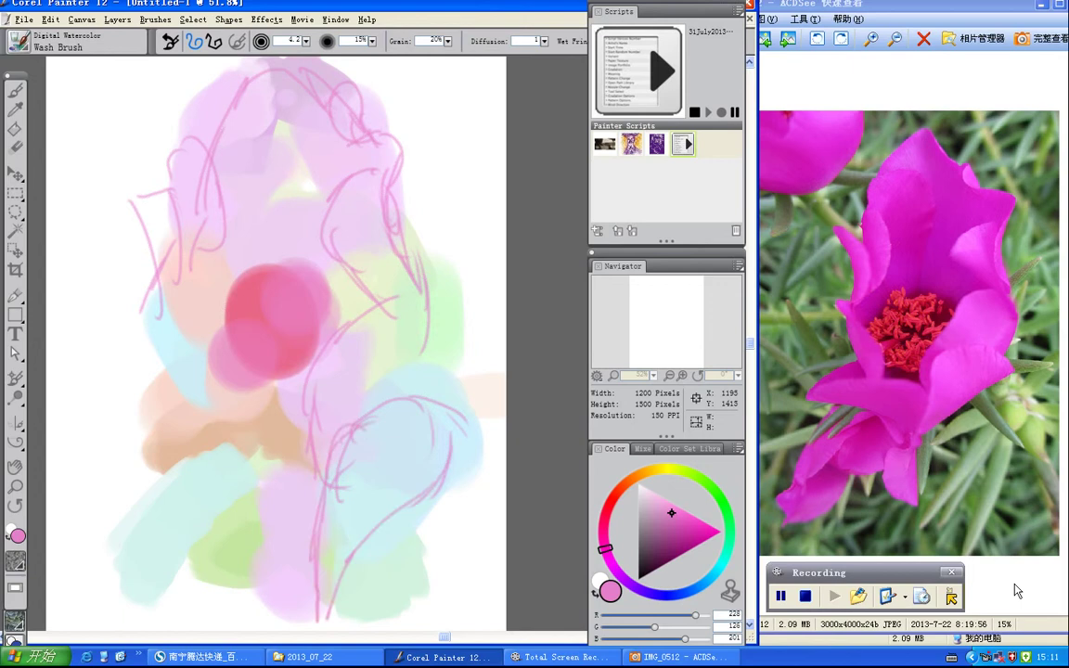
# - Sketch pink outlines for the flower's right-hand, lower and lower-left petals over the watercolour base
pyautogui.moveTo(352, 252); pyautogui.dragTo(279, 380)
pyautogui.moveTo(288, 316); pyautogui.dragTo(165, 483)
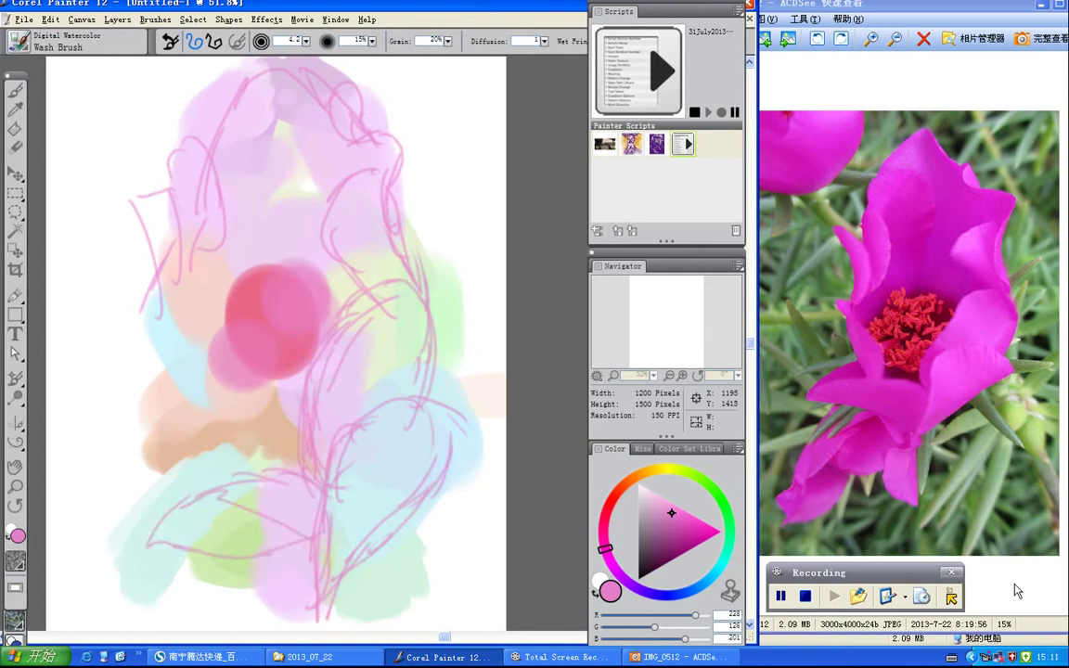
pyautogui.moveTo(138, 410); pyautogui.dragTo(218, 464)
pyautogui.moveTo(127, 313); pyautogui.dragTo(195, 424)
pyautogui.moveTo(104, 564); pyautogui.dragTo(174, 446)
pyautogui.moveTo(142, 506); pyautogui.dragTo(239, 457)
pyautogui.moveTo(197, 496); pyautogui.dragTo(275, 492)
pyautogui.moveTo(243, 567); pyautogui.dragTo(293, 461)
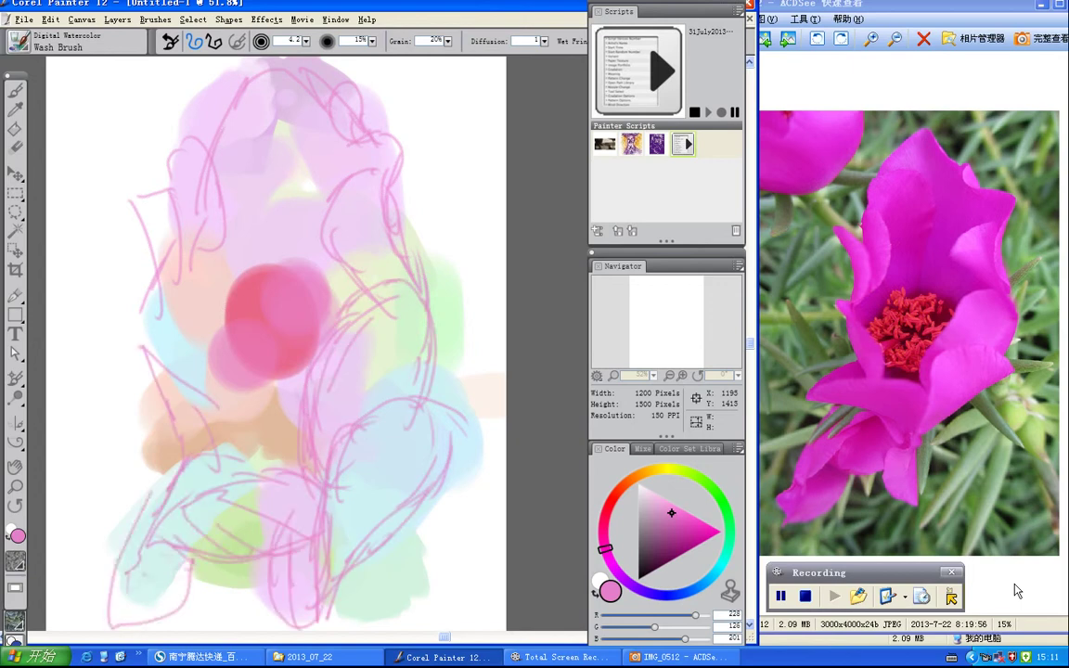
# - Reinforce the right-hand and lower petals with extra pink contour strokes and outline the petals along the flower's left edge
pyautogui.moveTo(303, 506); pyautogui.dragTo(357, 345)
pyautogui.moveTo(310, 368); pyautogui.dragTo(388, 382)
pyautogui.moveTo(291, 484); pyautogui.dragTo(376, 351)
pyautogui.moveTo(353, 257); pyautogui.dragTo(288, 367)
pyautogui.moveTo(341, 435); pyautogui.dragTo(383, 401)
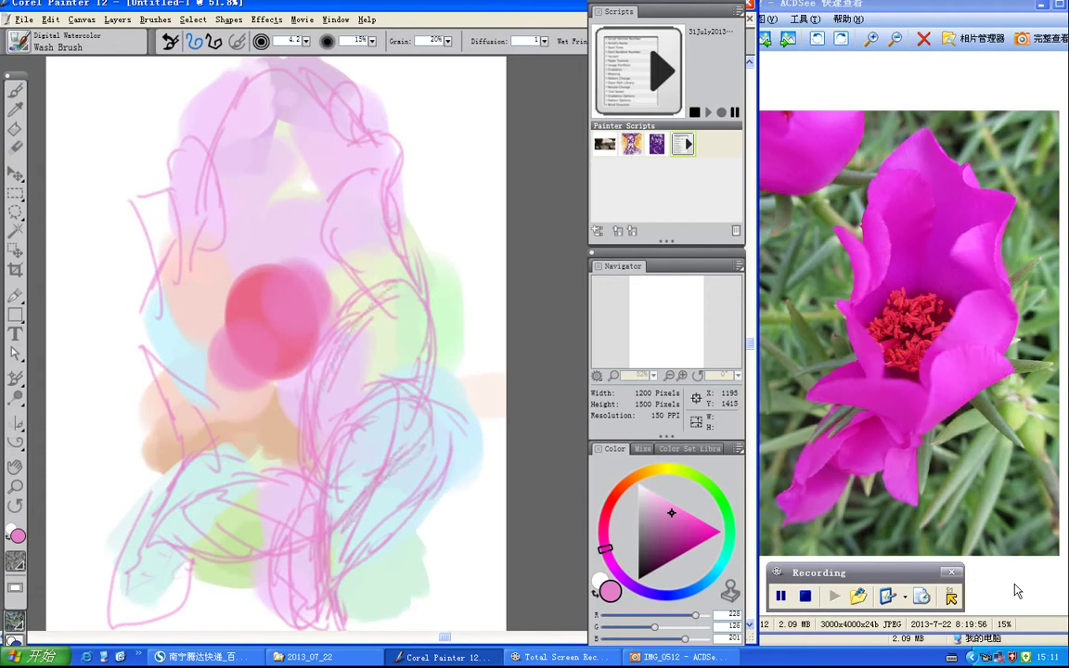
pyautogui.moveTo(203, 401); pyautogui.dragTo(128, 141)
pyautogui.moveTo(195, 258); pyautogui.dragTo(176, 110)
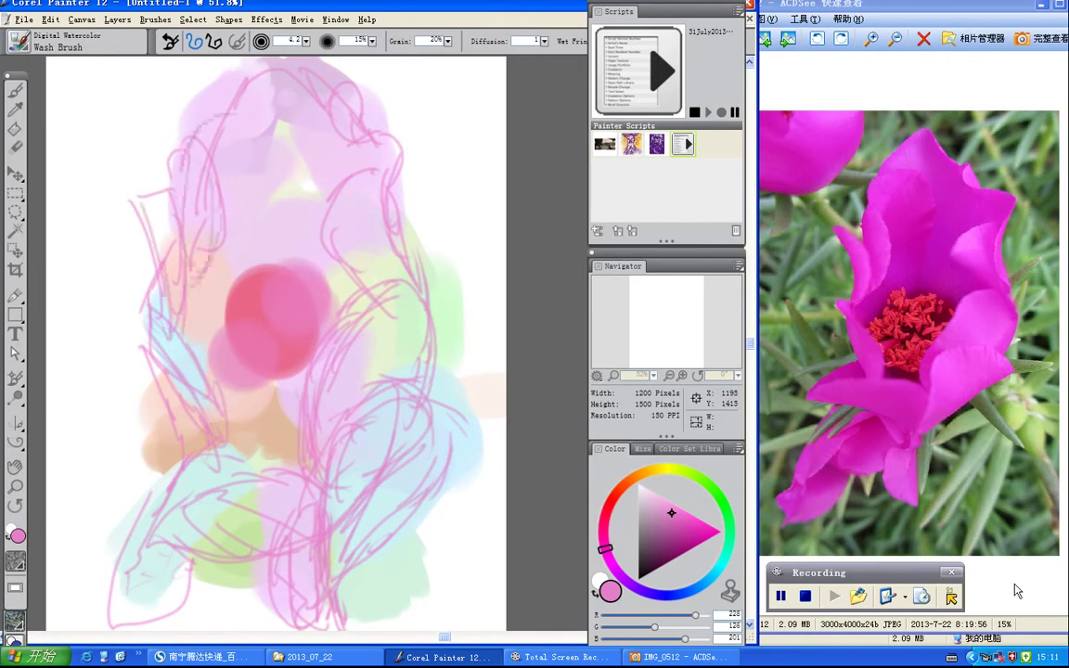
# - Choose a darker purple and sketch a rough outline around the red flower centre
pyautogui.click(664, 538)
pyautogui.moveTo(243, 283); pyautogui.dragTo(212, 353)
pyautogui.moveTo(202, 397); pyautogui.dragTo(252, 360)
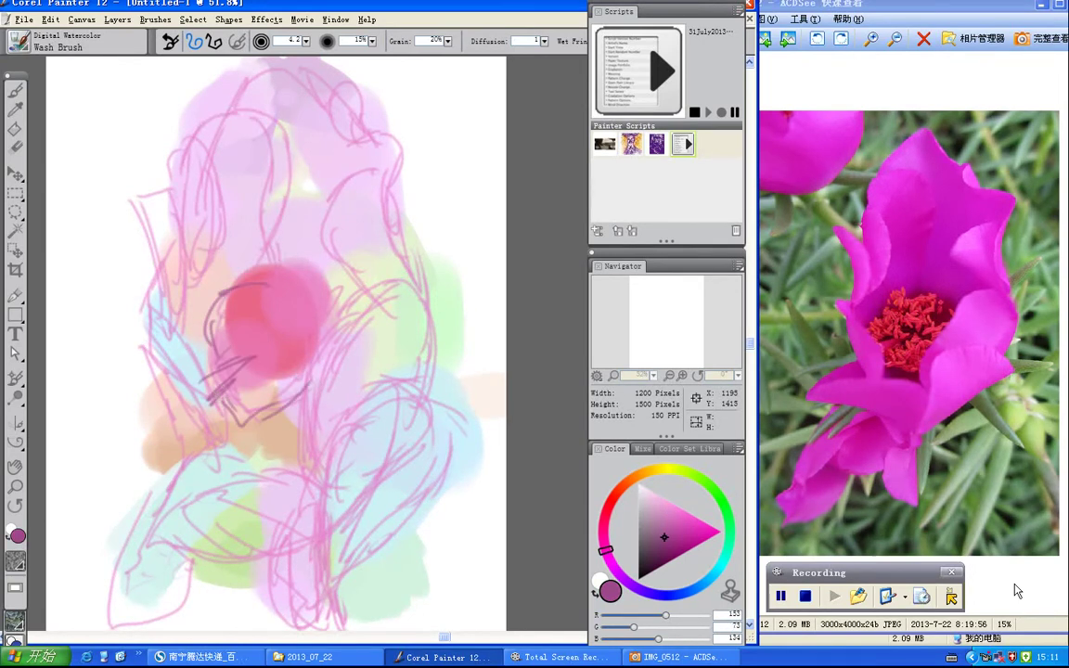
pyautogui.moveTo(275, 288); pyautogui.dragTo(306, 376)
# - Redraw the contours of the right-hand, lower and lower-left petals with dark purple strokes
pyautogui.moveTo(350, 316); pyautogui.dragTo(388, 278)
pyautogui.moveTo(279, 381); pyautogui.dragTo(274, 436)
pyautogui.moveTo(368, 369)
pyautogui.mouseDown()
pyautogui.moveTo(315, 487)
pyautogui.moveTo(388, 380)
pyautogui.mouseUp()
pyautogui.moveTo(357, 416); pyautogui.dragTo(339, 438)
pyautogui.moveTo(185, 472); pyautogui.dragTo(295, 451)
pyautogui.moveTo(252, 494)
pyautogui.mouseDown()
pyautogui.moveTo(139, 501)
pyautogui.moveTo(219, 454)
pyautogui.mouseUp()
pyautogui.moveTo(148, 311); pyautogui.dragTo(162, 399)
pyautogui.moveTo(158, 420); pyautogui.dragTo(172, 397)
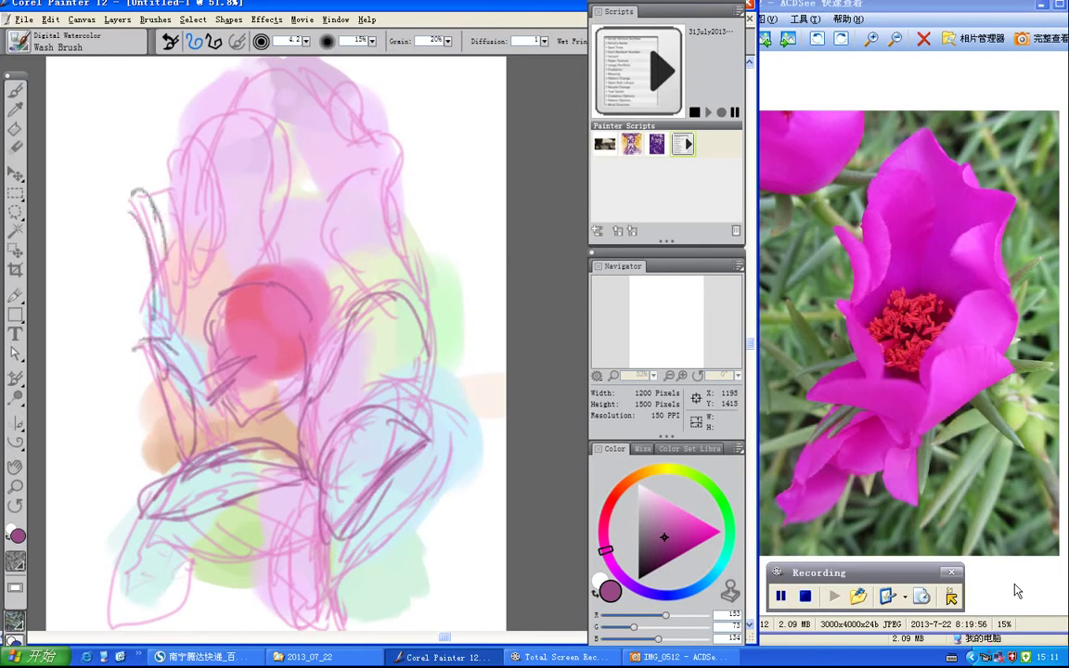
# - Outline the upper petals in dark purple and add more contour strokes inside the flower centre
pyautogui.moveTo(149, 297); pyautogui.dragTo(172, 160)
pyautogui.moveTo(181, 264)
pyautogui.mouseDown()
pyautogui.moveTo(153, 106)
pyautogui.moveTo(237, 107)
pyautogui.mouseUp()
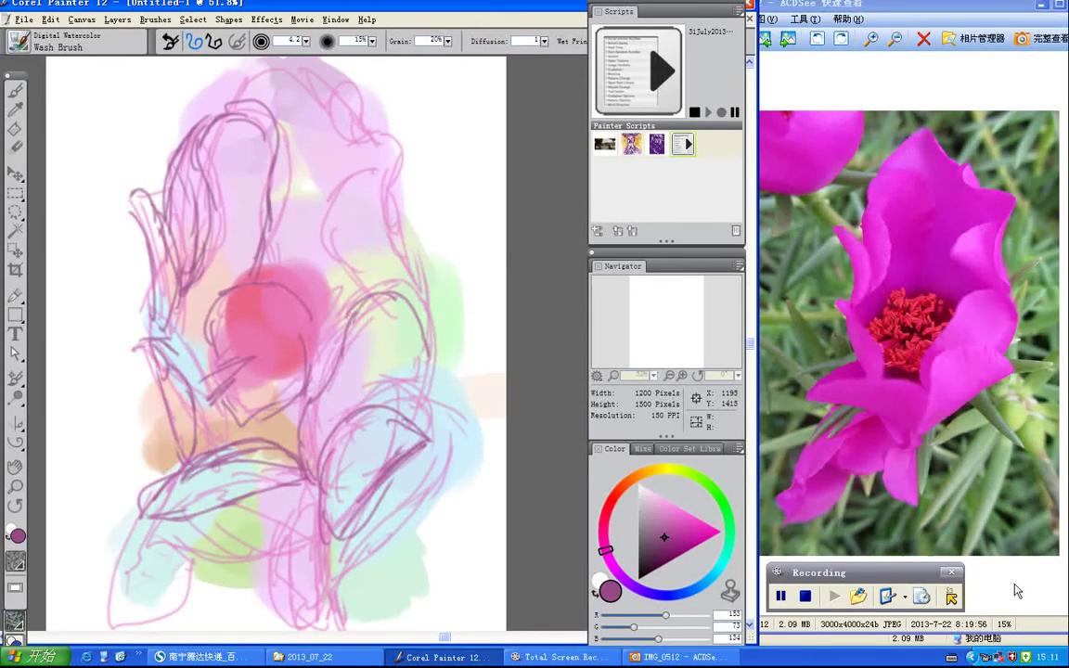
pyautogui.moveTo(232, 278); pyautogui.dragTo(278, 352)
pyautogui.moveTo(273, 343); pyautogui.dragTo(206, 390)
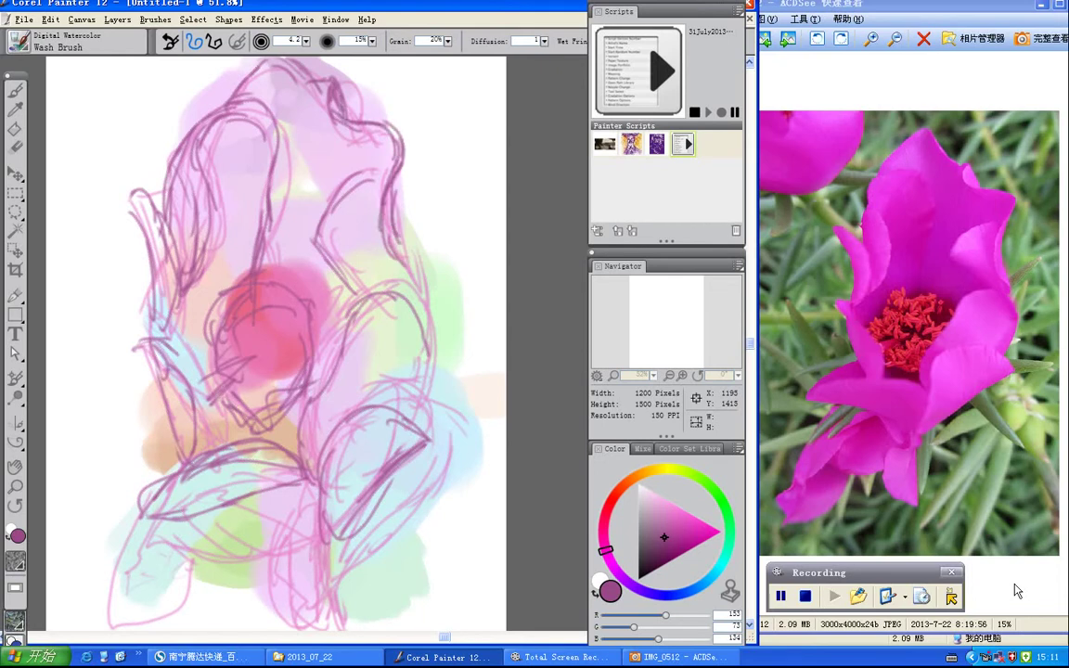
pyautogui.click(1017, 591)
pyautogui.moveTo(278, 256); pyautogui.dragTo(251, 305)
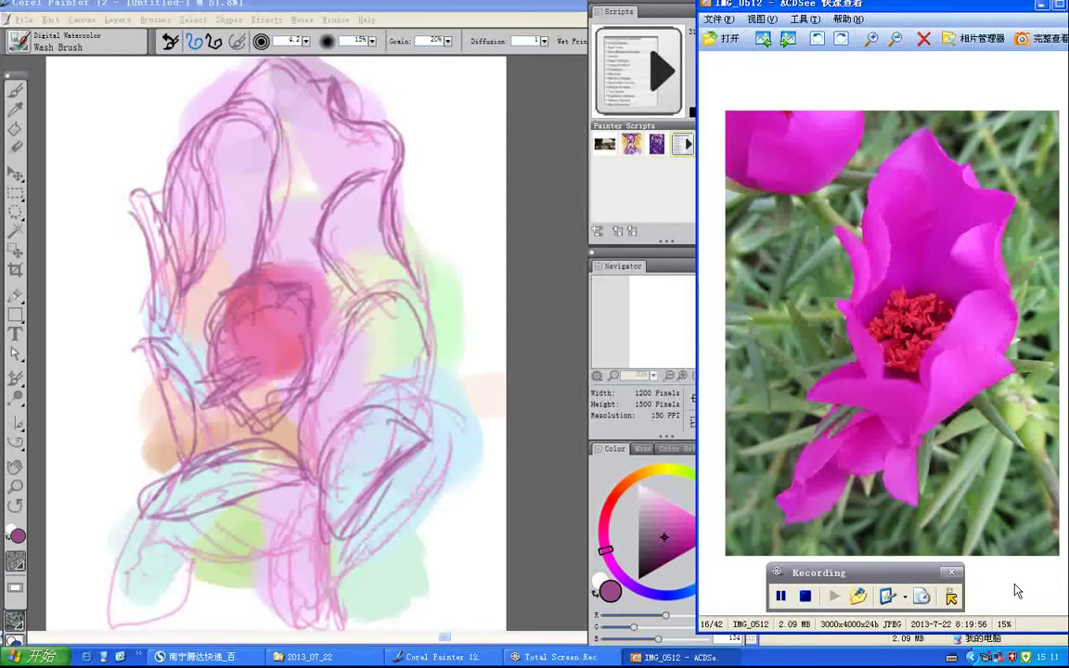
# - Rearrange the workspace by moving the reference photo window away from the canvas and the Navigator, Color and Scripts panels closer to it
pyautogui.moveTo(773, 4); pyautogui.dragTo(821, 8)
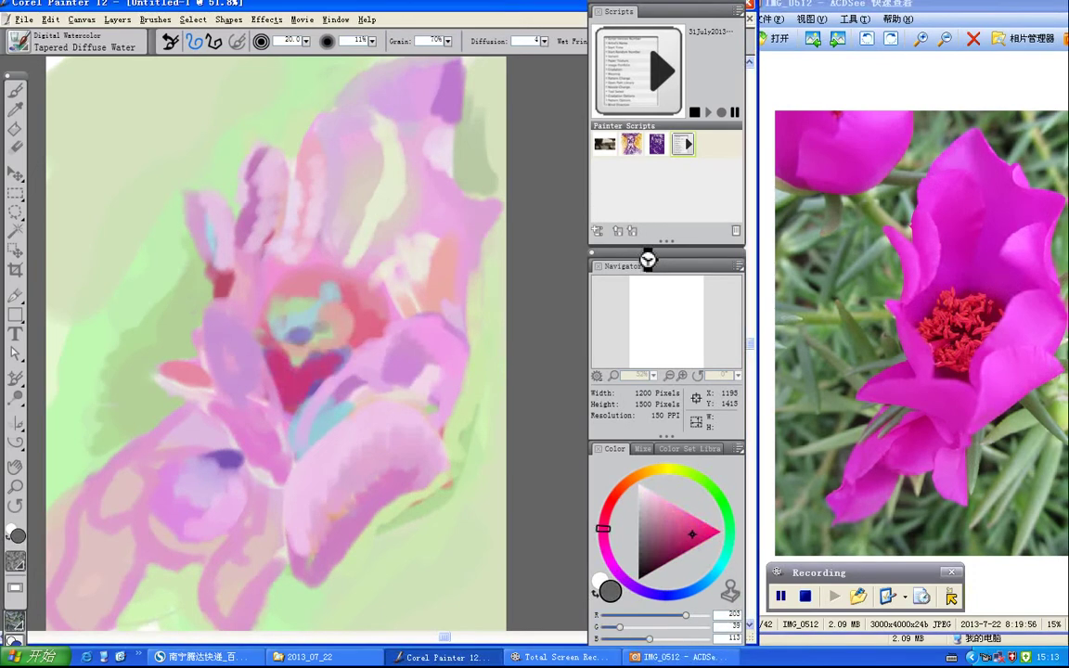
pyautogui.moveTo(647, 258); pyautogui.dragTo(611, 251)
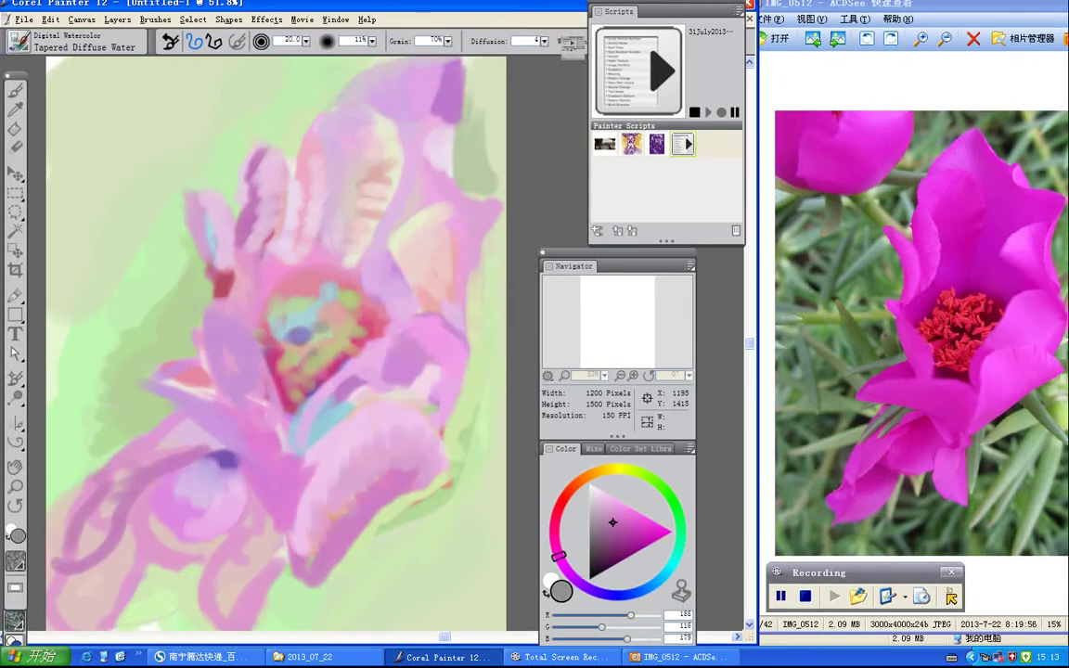
pyautogui.moveTo(669, 16); pyautogui.dragTo(615, 76)
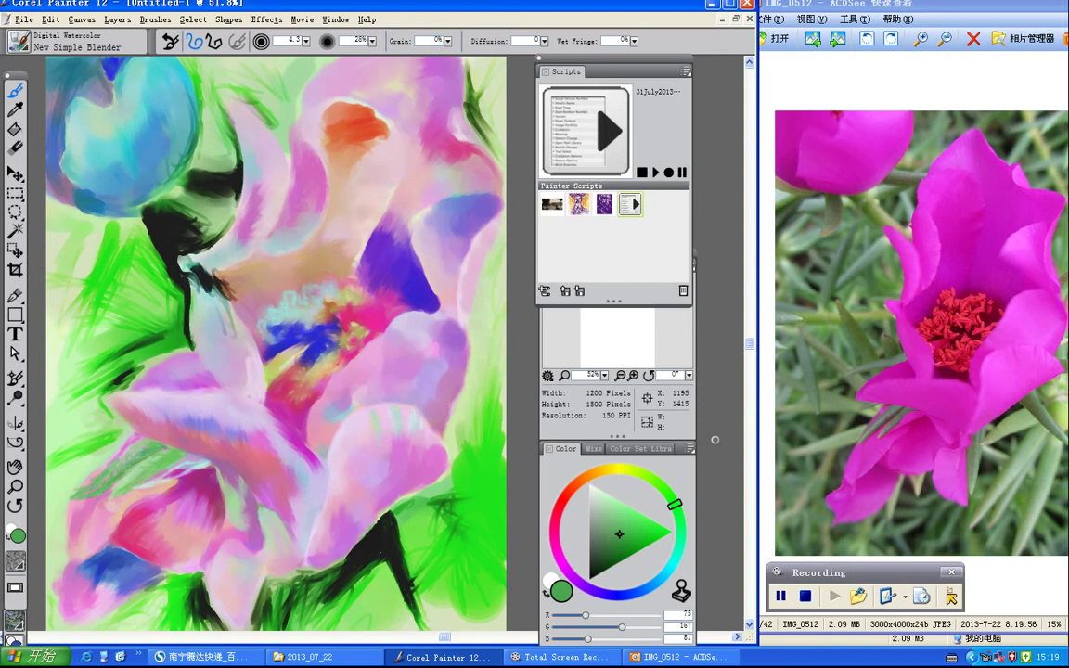
# - Switch to ACDSee and open the picture 31July2013Moss-rose flowersfrwrwr from the G: drive
pyautogui.click(769, 20)
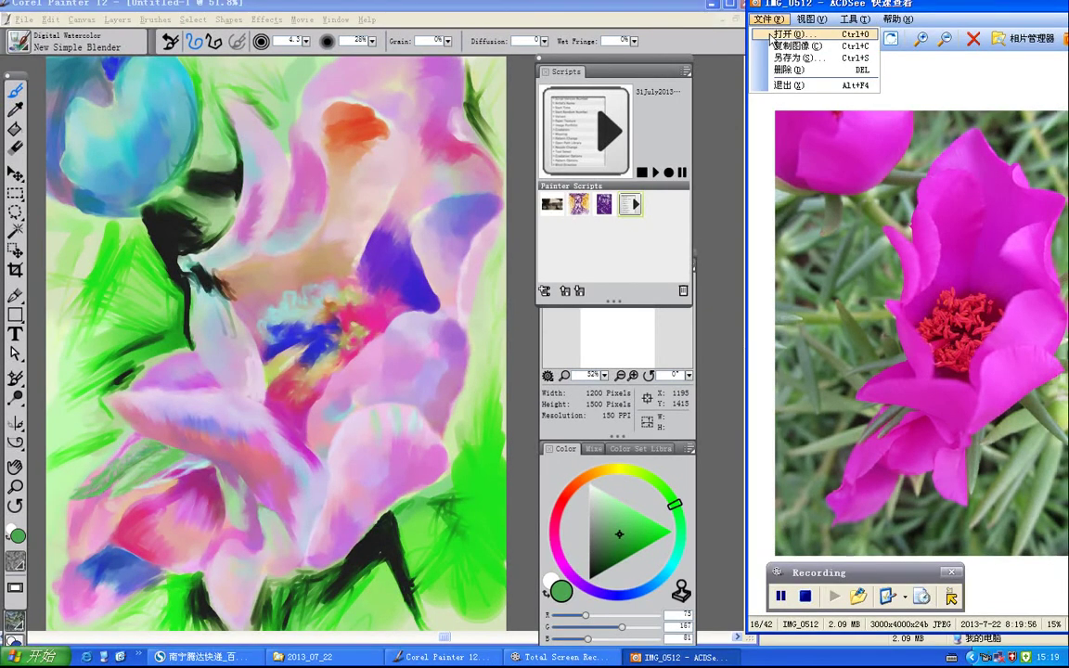
pyautogui.click(775, 34)
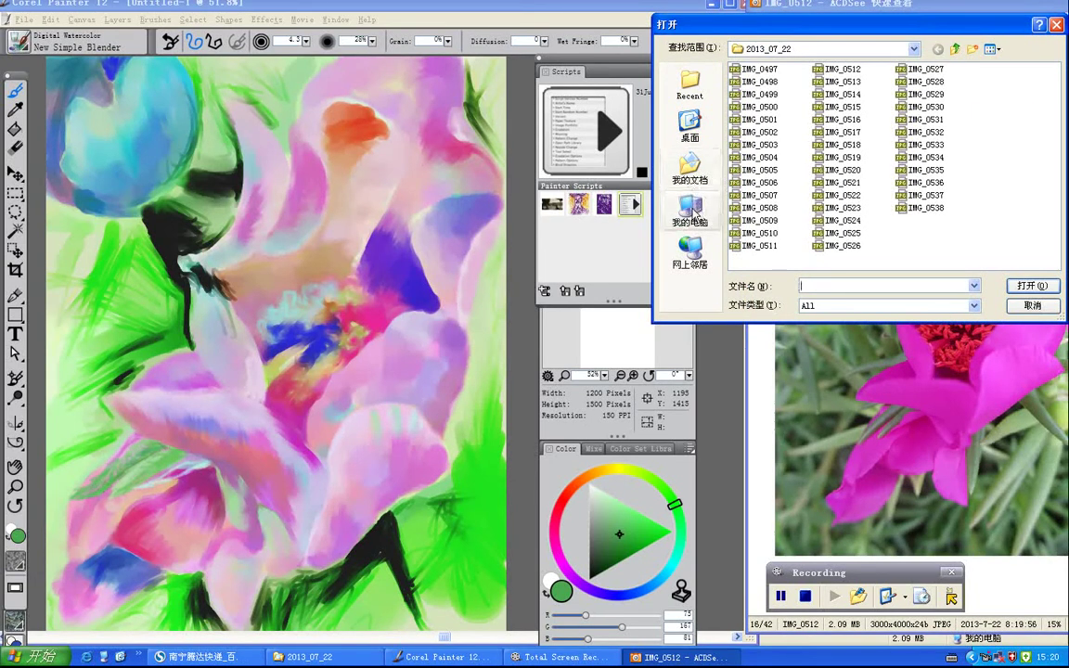
pyautogui.click(689, 210)
pyautogui.doubleClick(766, 107)
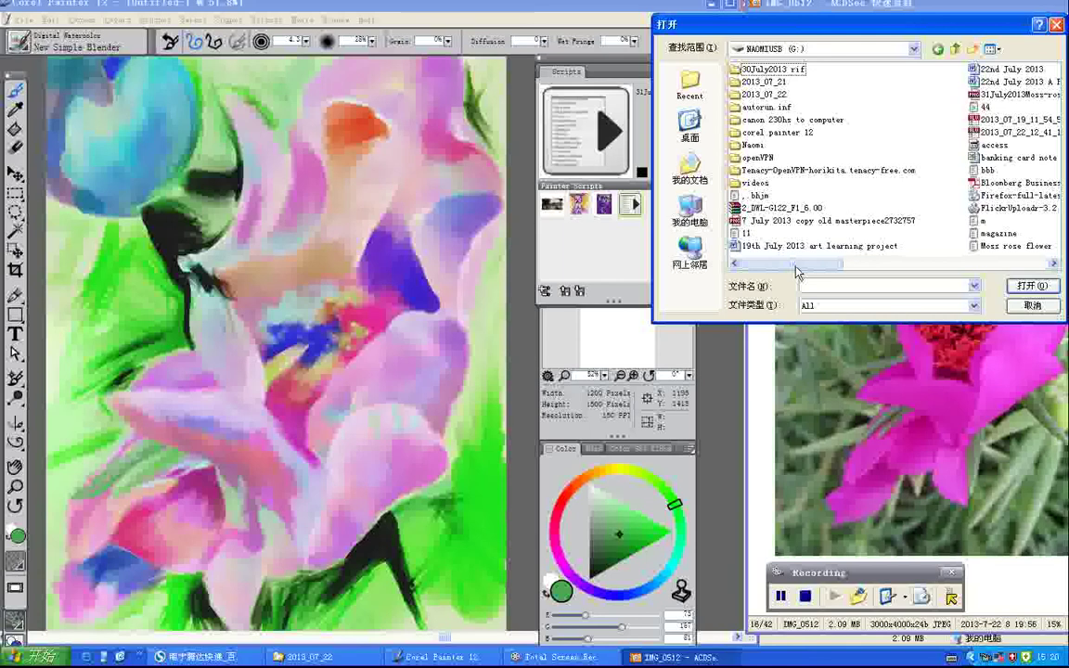
pyautogui.moveTo(795, 267); pyautogui.dragTo(906, 275)
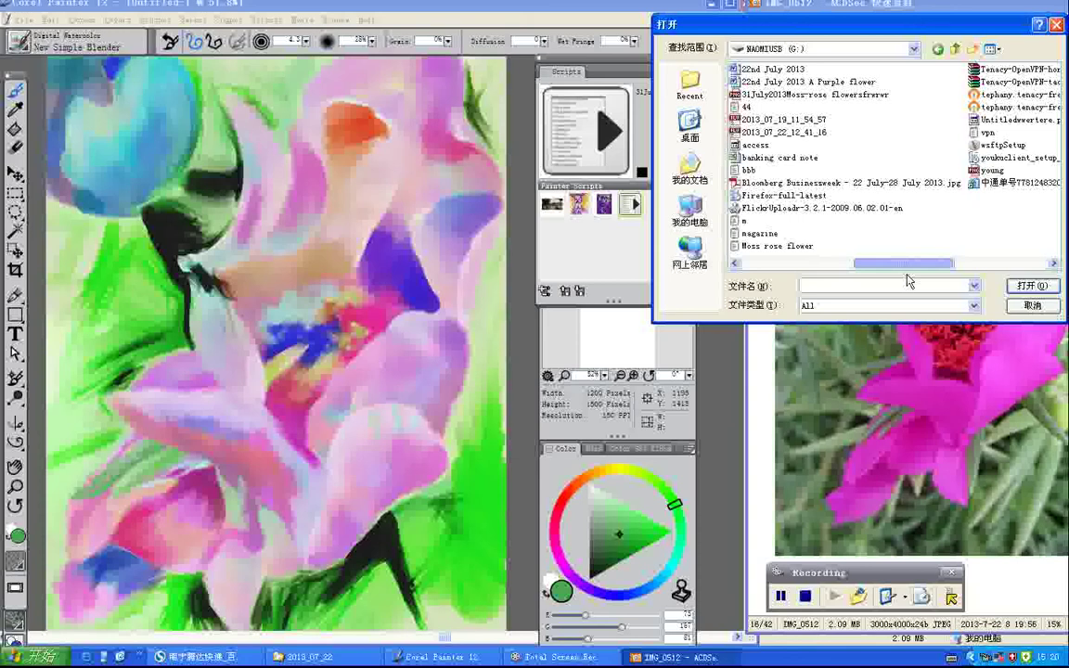
pyautogui.doubleClick(748, 94)
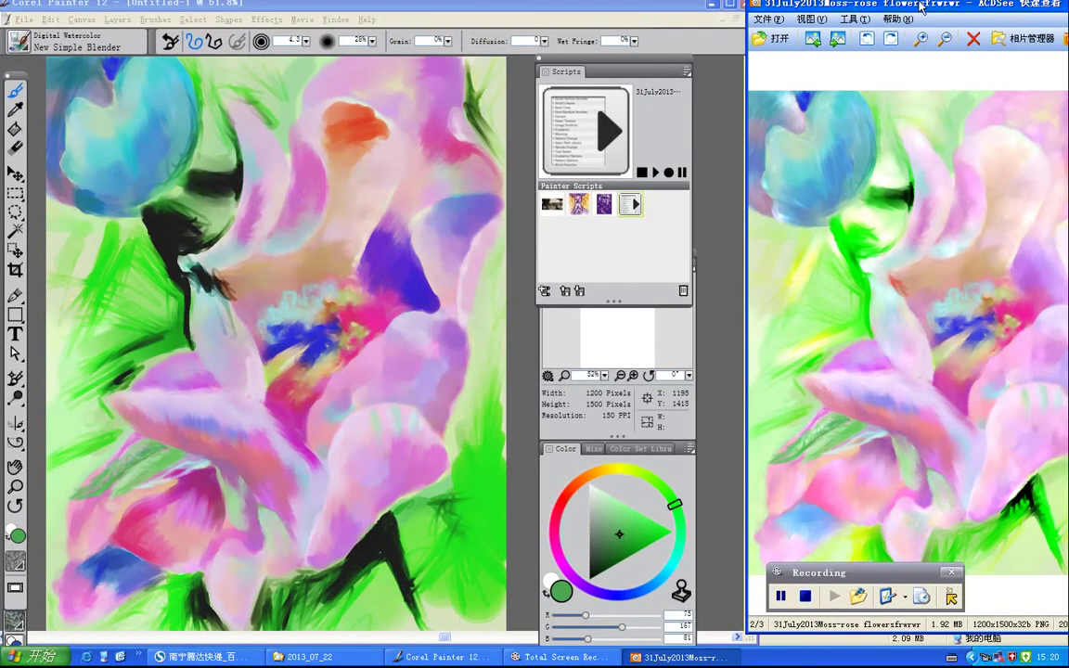
# - Widen the ACDSee window to enlarge the picture and place it over the painting canvas for comparison
pyautogui.moveTo(921, 11); pyautogui.dragTo(649, 8)
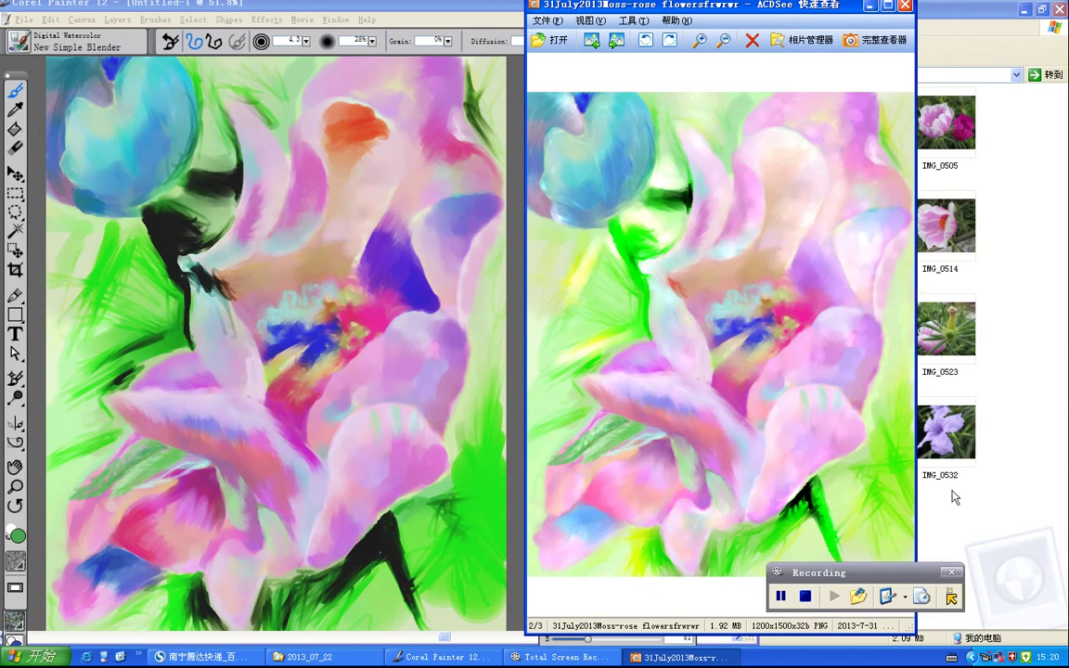
pyautogui.moveTo(809, 573); pyautogui.dragTo(1028, 575)
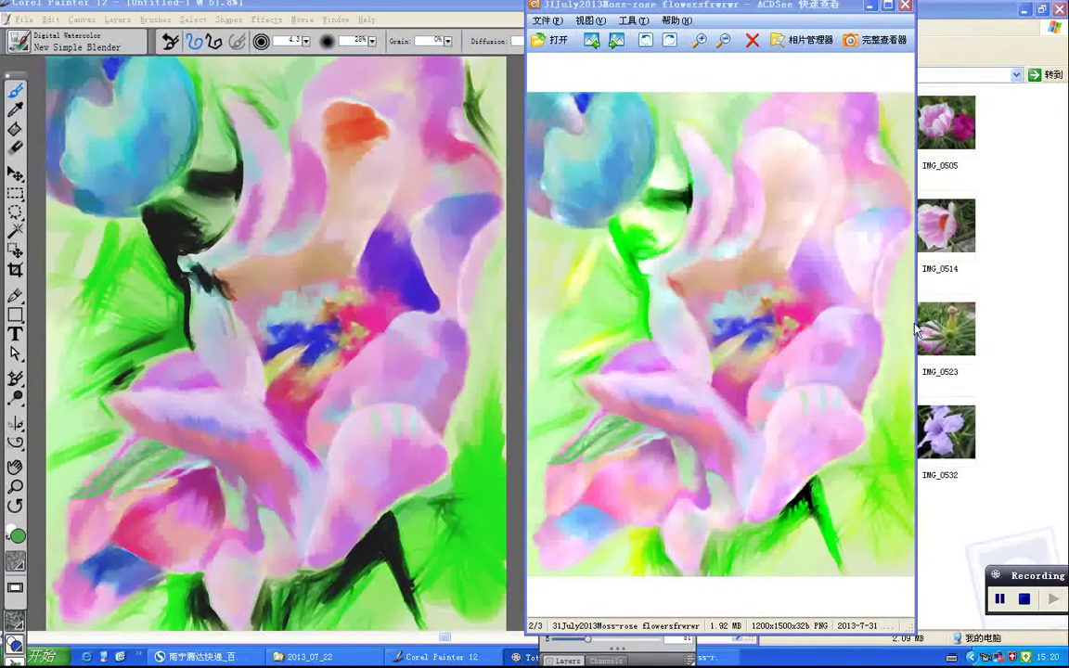
pyautogui.moveTo(919, 202); pyautogui.dragTo(979, 210)
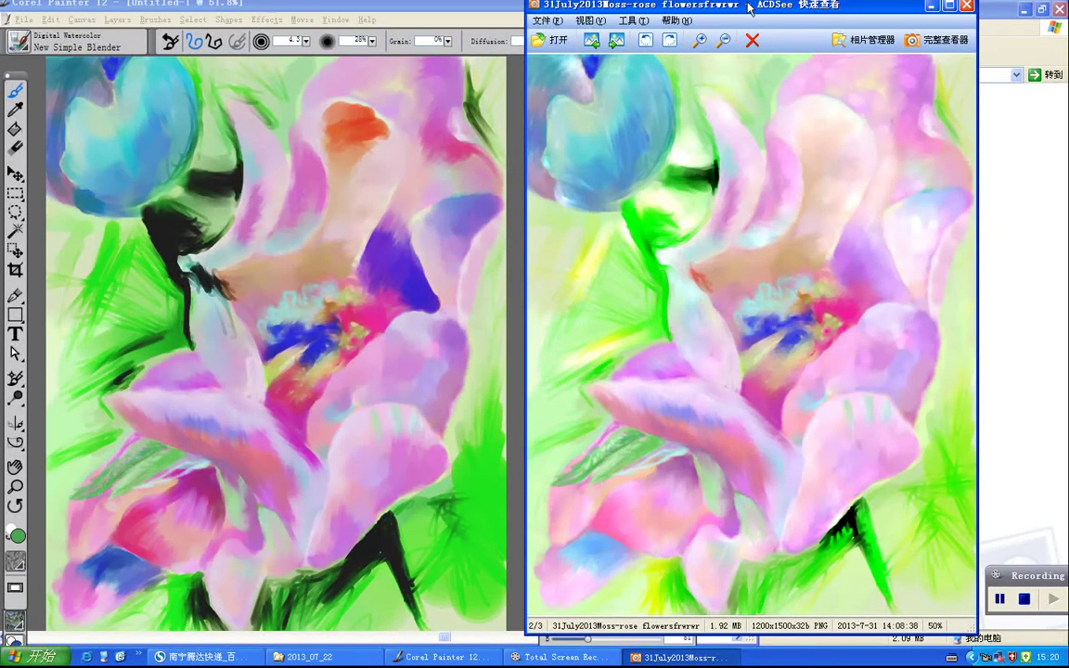
pyautogui.moveTo(748, 9)
pyautogui.mouseDown()
pyautogui.moveTo(222, 8)
pyautogui.moveTo(270, 8)
pyautogui.mouseUp()
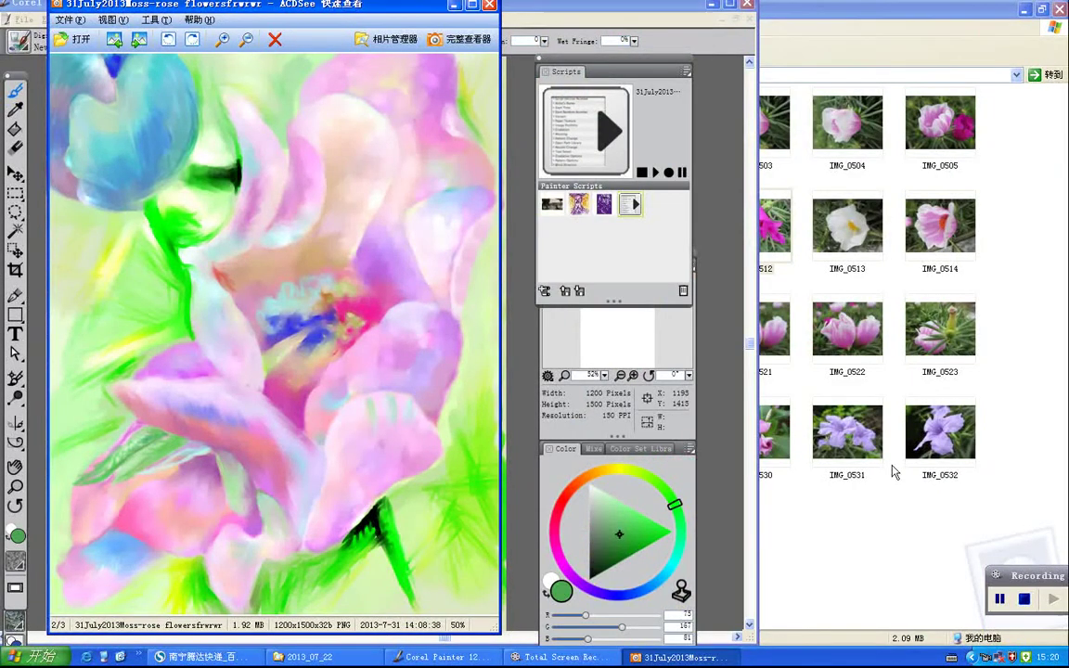
# - Open the photo IMG_0512 from the 2013_07_22 folder and move its viewer window clear of the folder tree
pyautogui.click(866, 530)
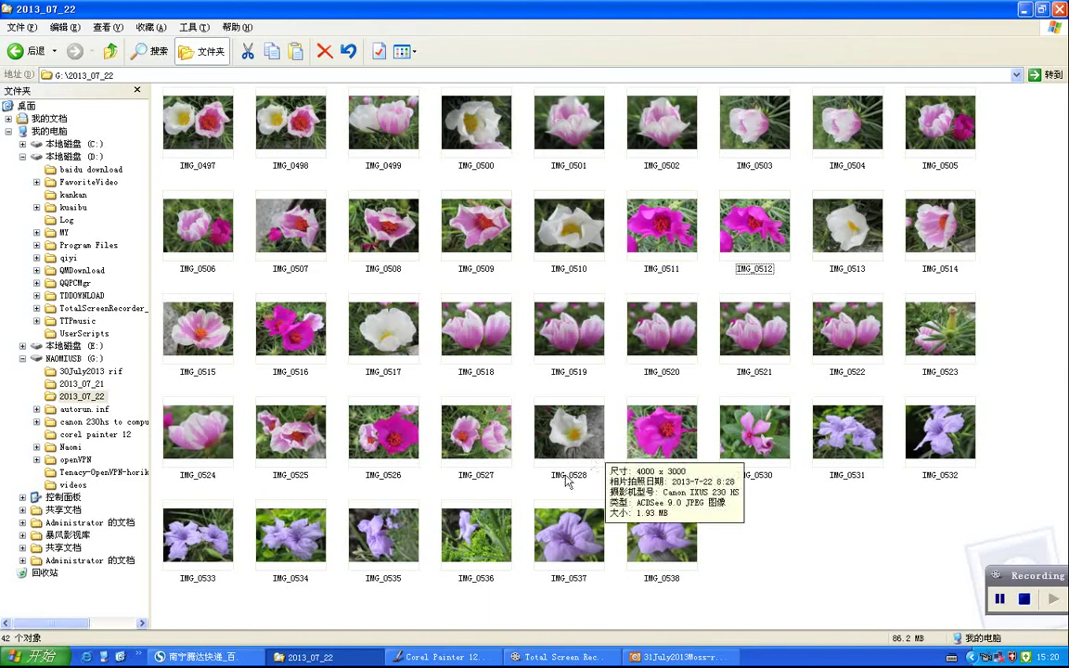
pyautogui.doubleClick(740, 221)
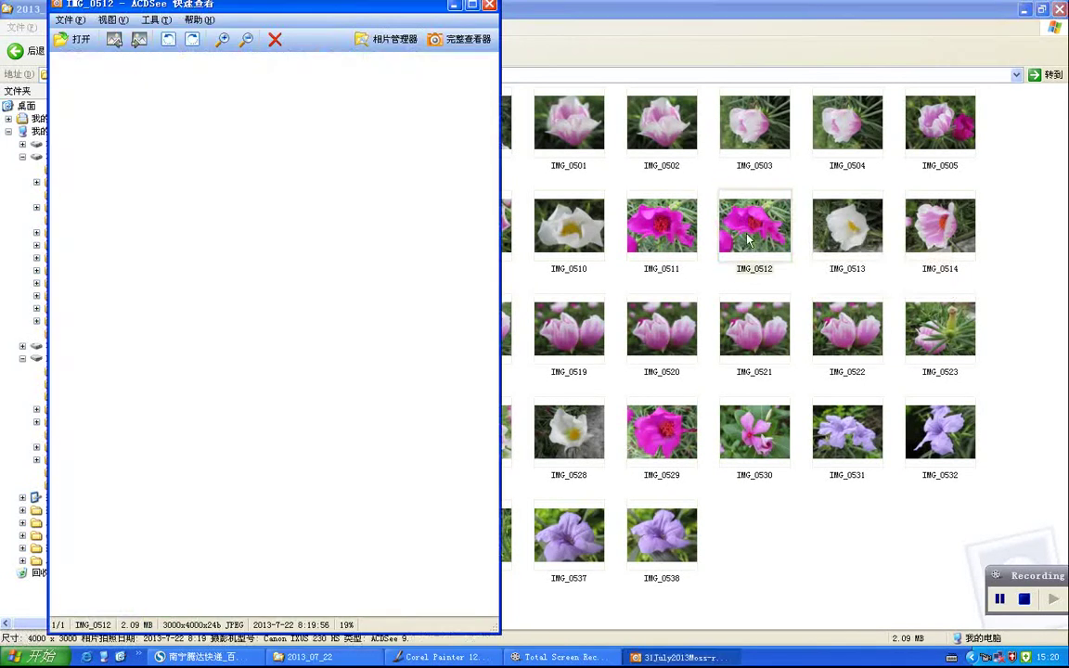
pyautogui.moveTo(293, 7); pyautogui.dragTo(769, 7)
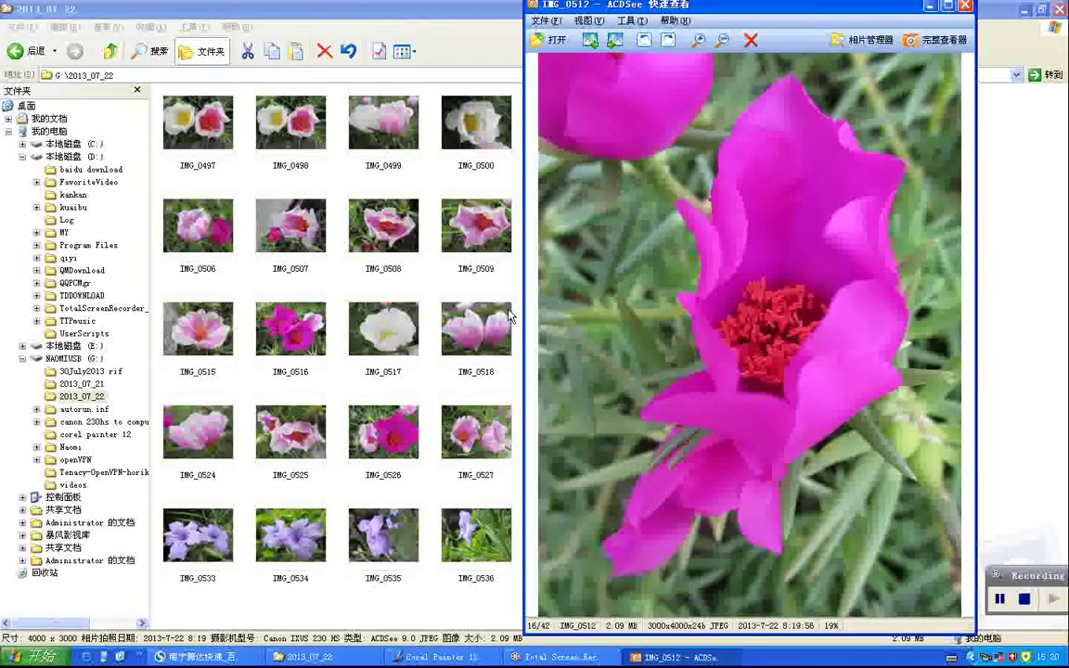
pyautogui.click(545, 21)
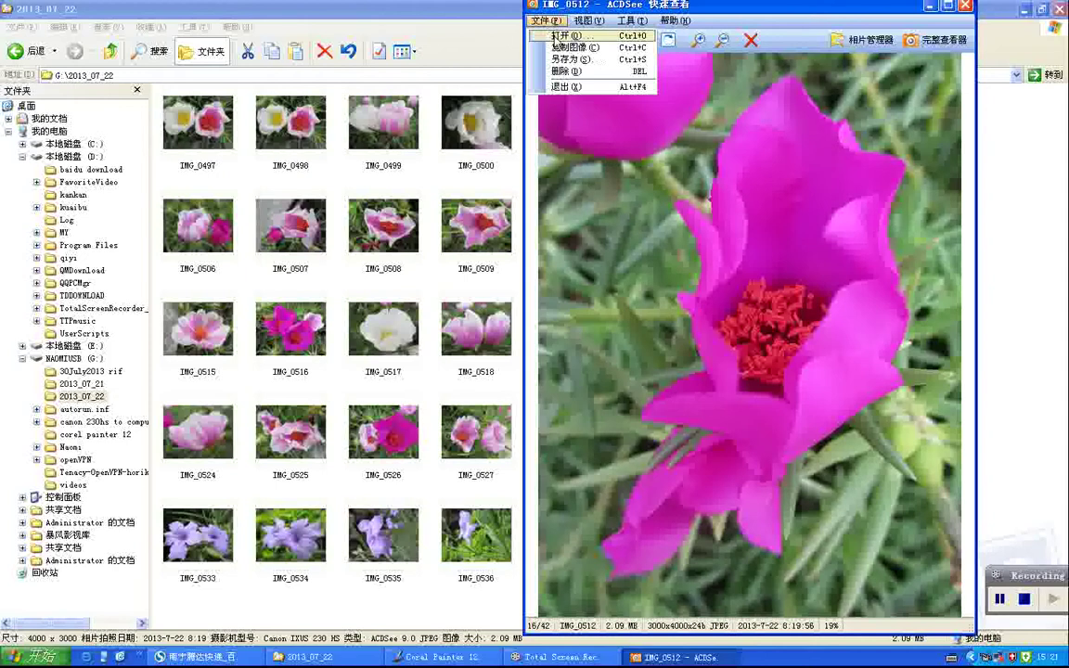
pyautogui.click(556, 35)
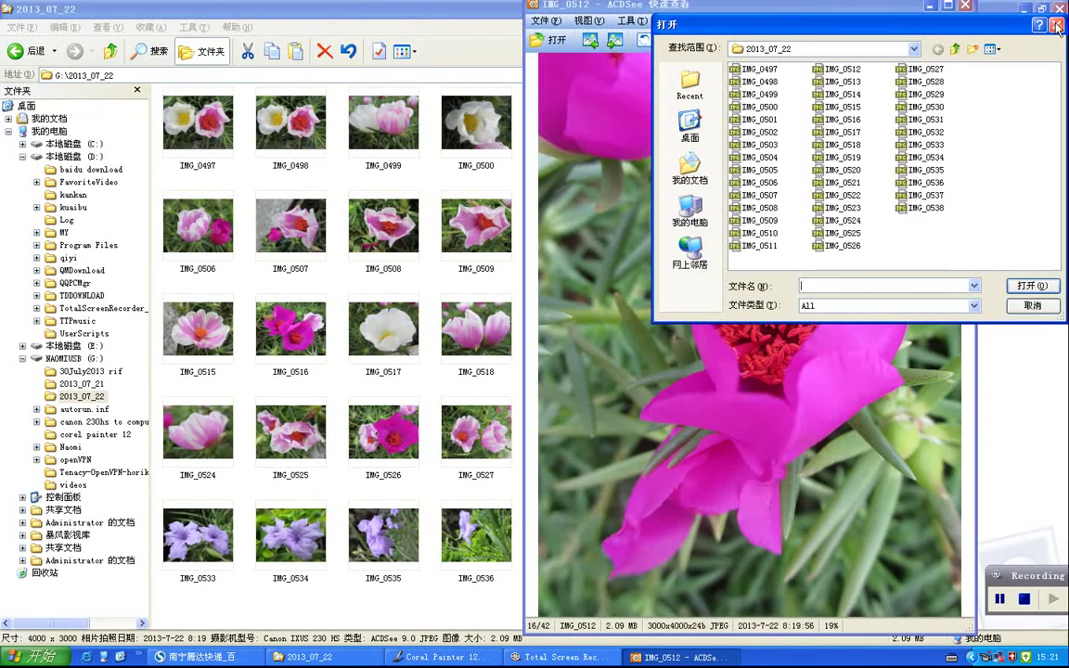
pyautogui.press('Escape')
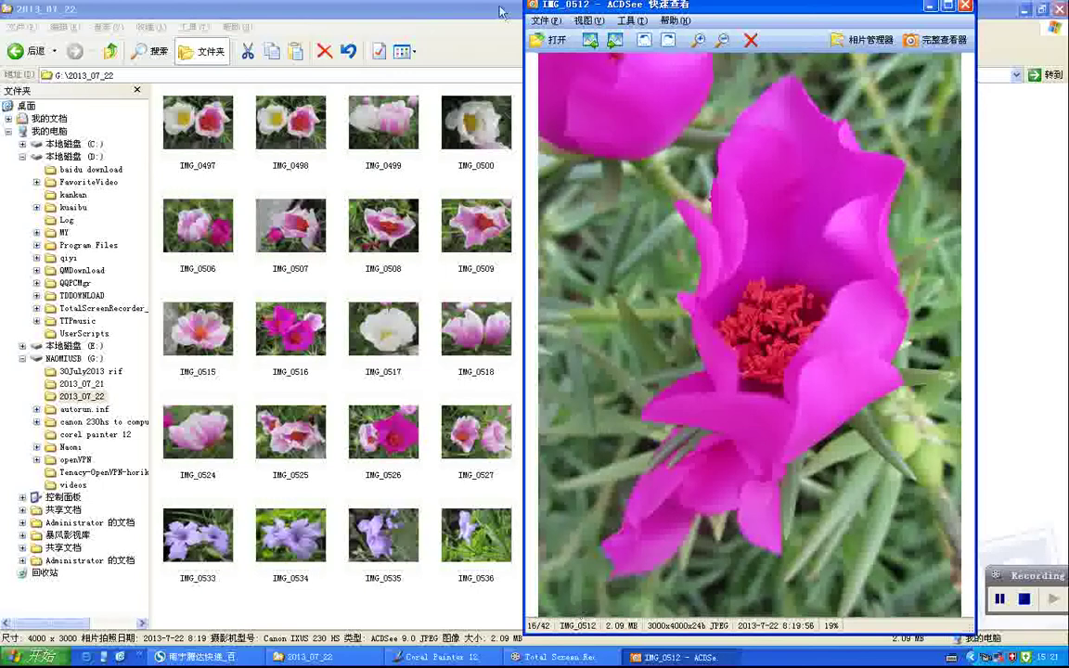
# - Reopen 31July2013Moss-rose flowersfrwrwr from the G: drive in ACDSee and move the viewer over the folder tree
pyautogui.click(545, 20)
pyautogui.click(555, 35)
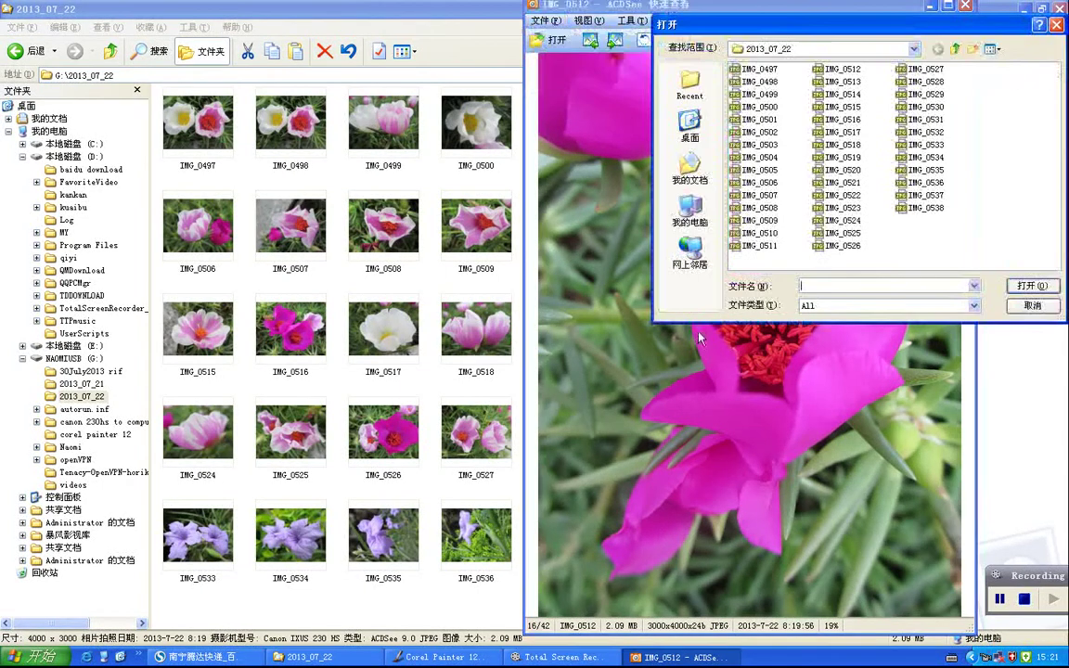
pyautogui.click(955, 51)
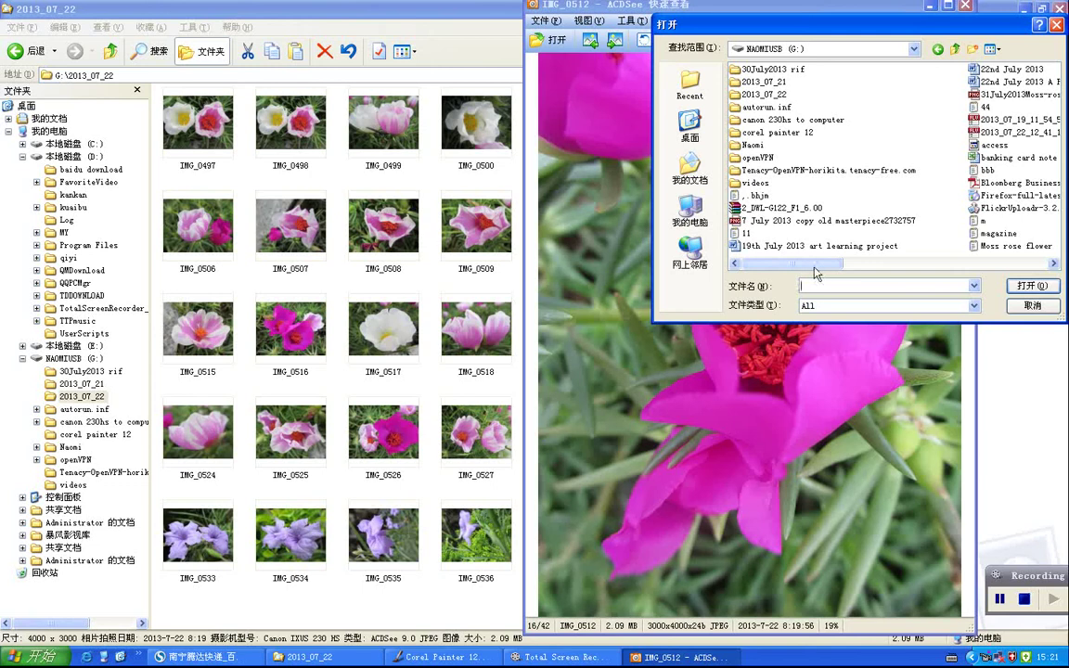
pyautogui.moveTo(794, 265); pyautogui.dragTo(897, 240)
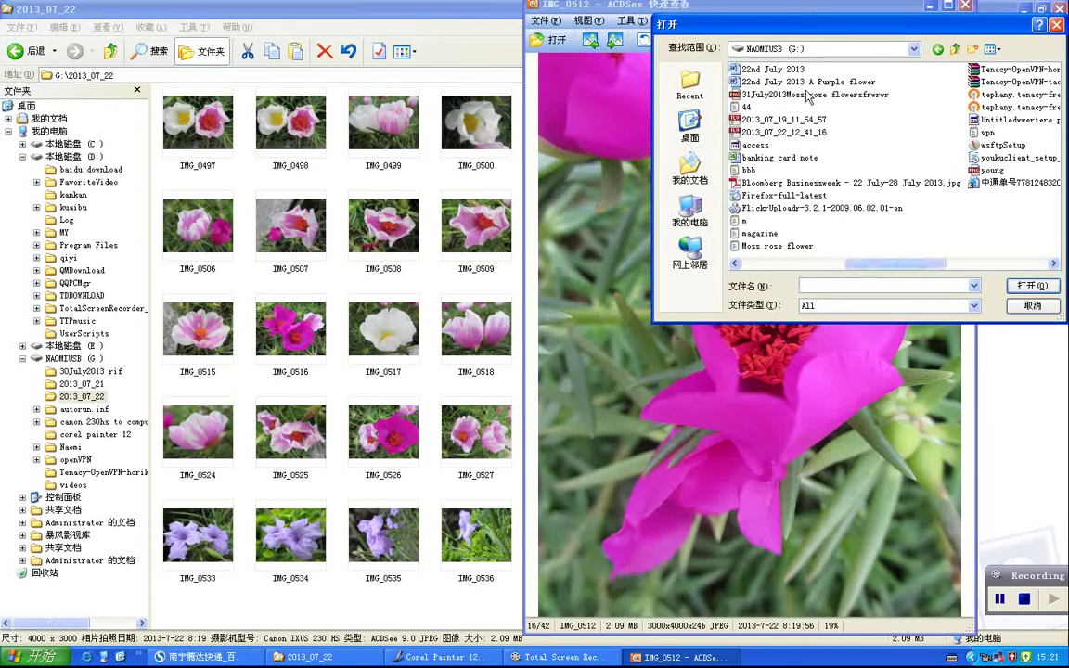
pyautogui.doubleClick(808, 95)
pyautogui.moveTo(759, 11); pyautogui.dragTo(240, 7)
pyautogui.moveTo(239, 6); pyautogui.dragTo(242, 7)
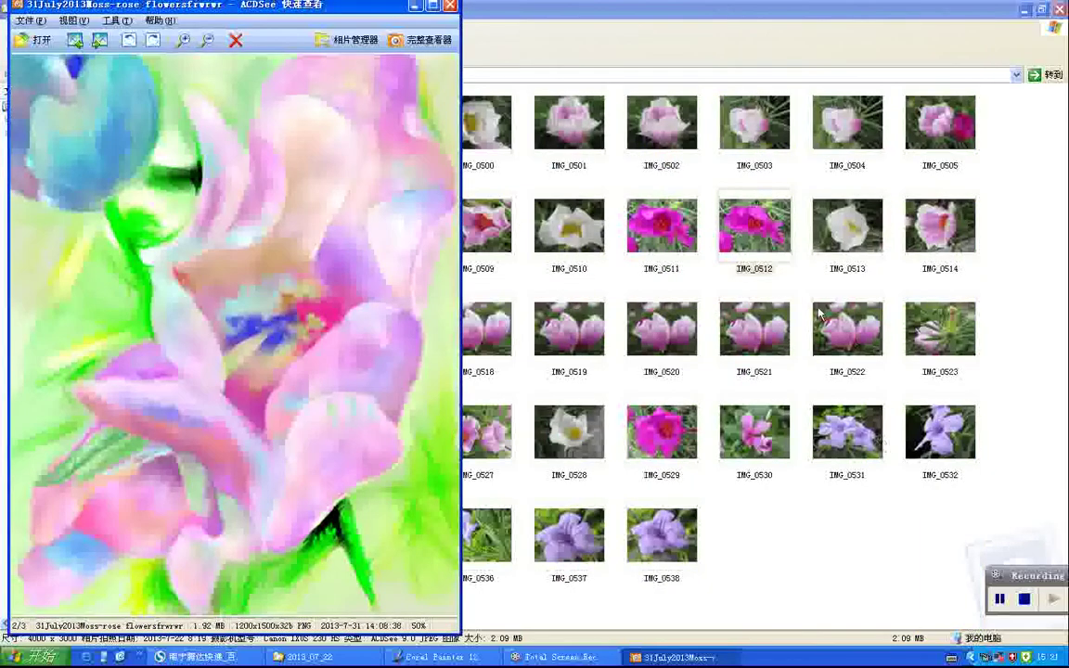
# - Open IMG_0512 in Windows Picture and Fax Viewer and rotate the photo counterclockwise, accepting the possible quality loss
pyautogui.rightClick(754, 240)
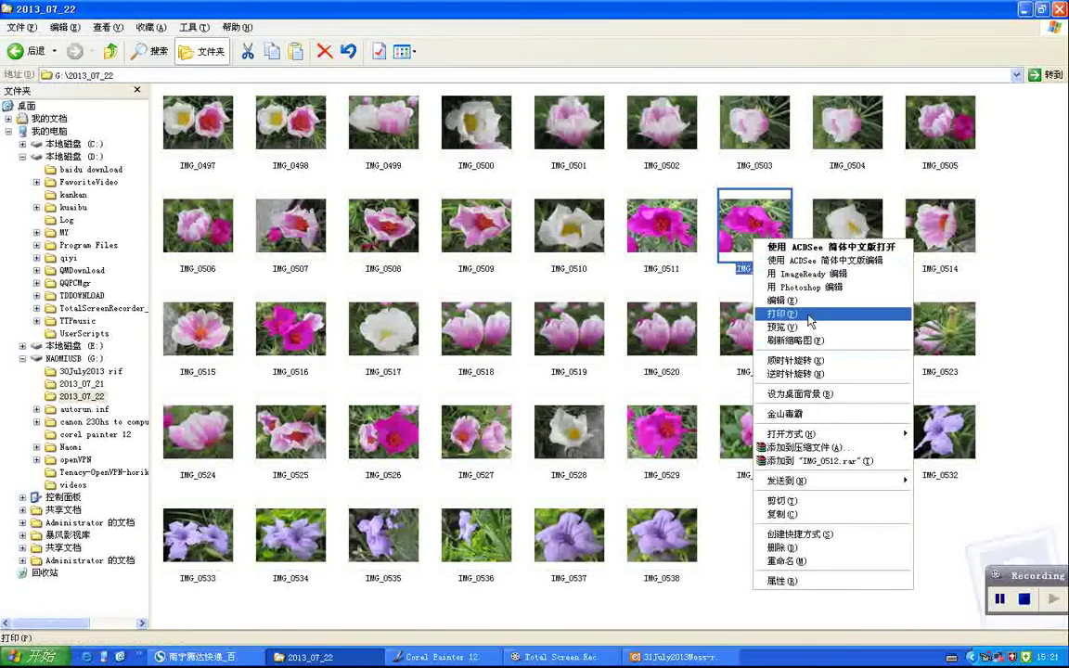
pyautogui.moveTo(861, 433)
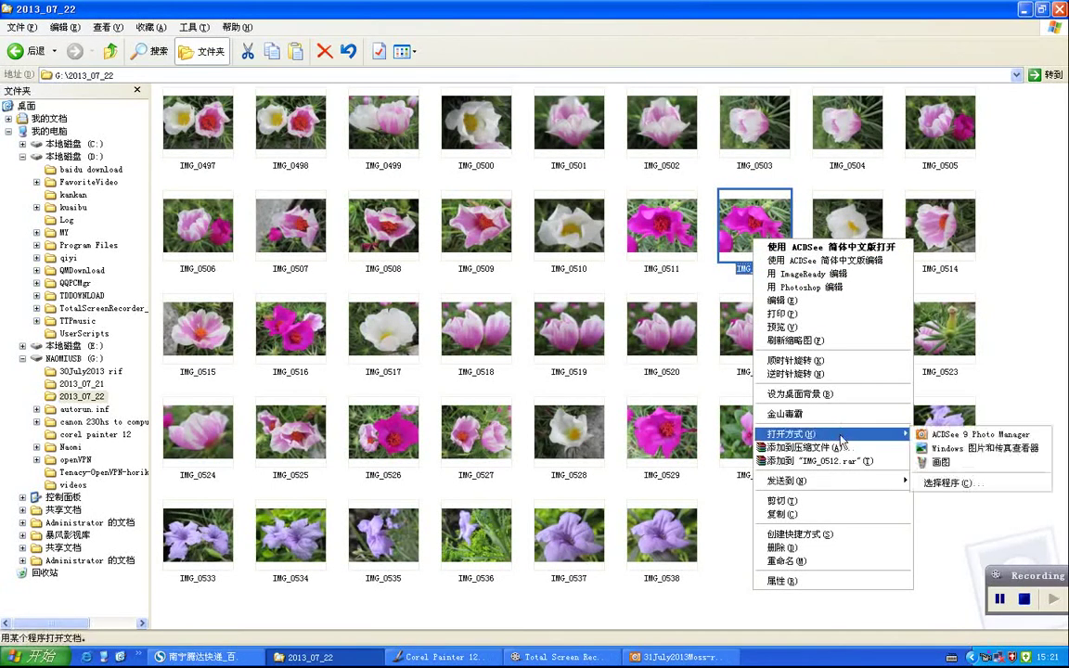
pyautogui.click(946, 452)
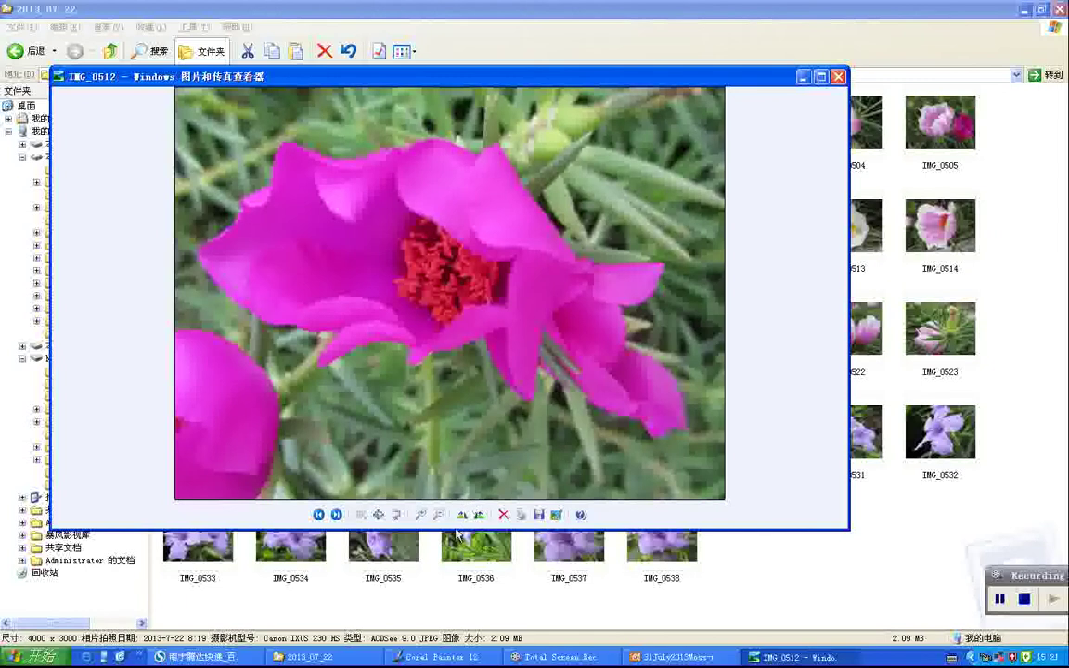
pyautogui.click(480, 516)
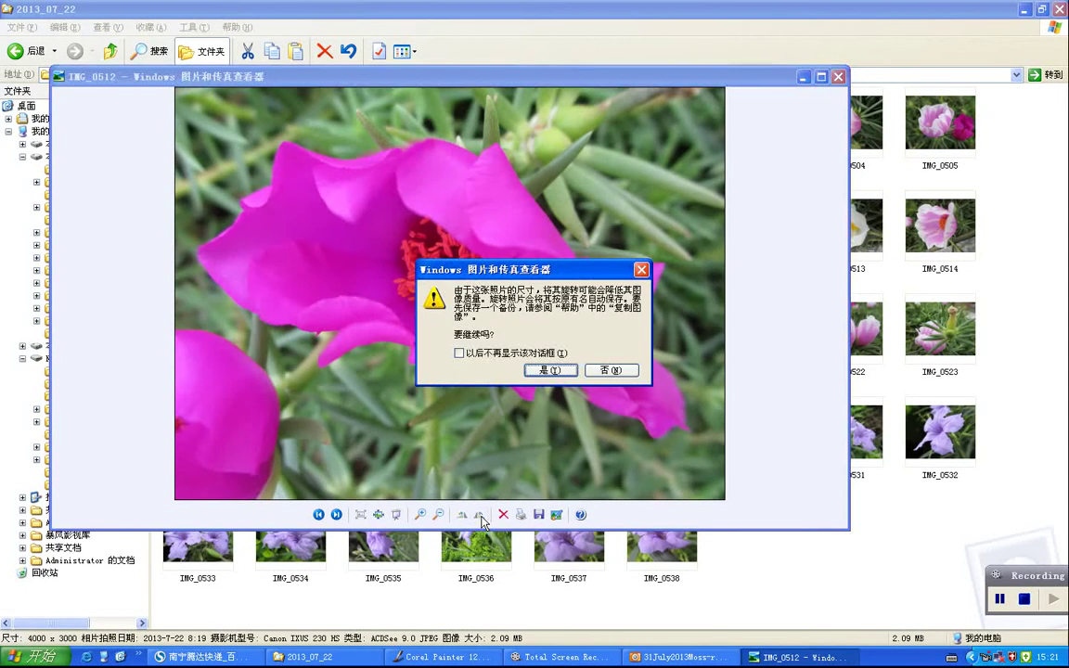
pyautogui.click(539, 372)
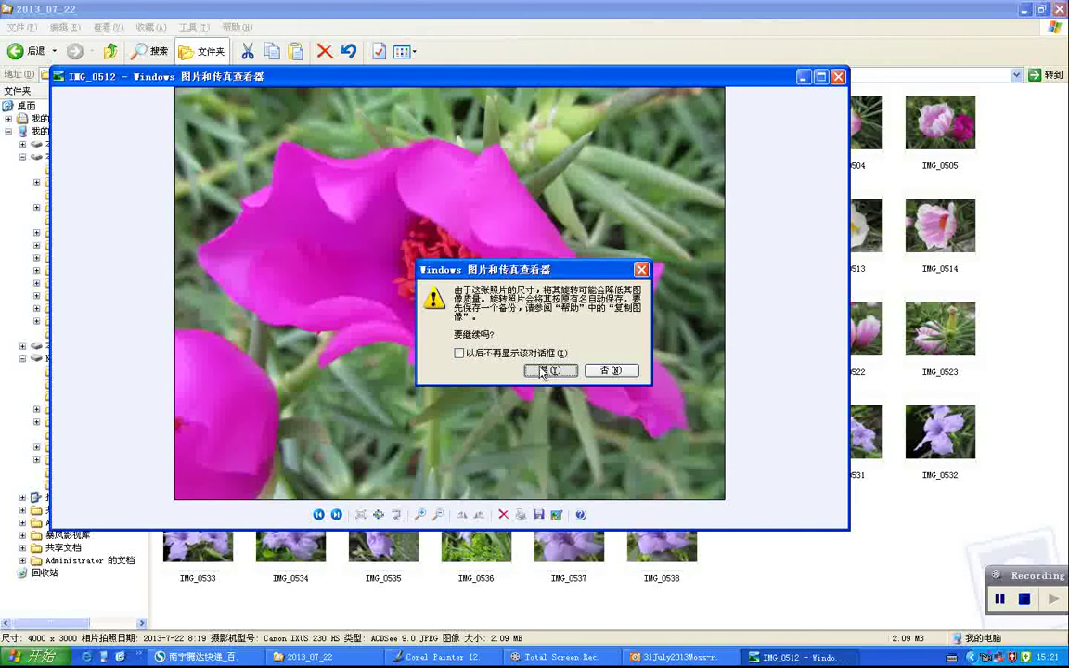
# - Bring the moss-rose painting to the front, shift the photo viewer toward its side, and rotate IMG_0512 clockwise
pyautogui.click(661, 657)
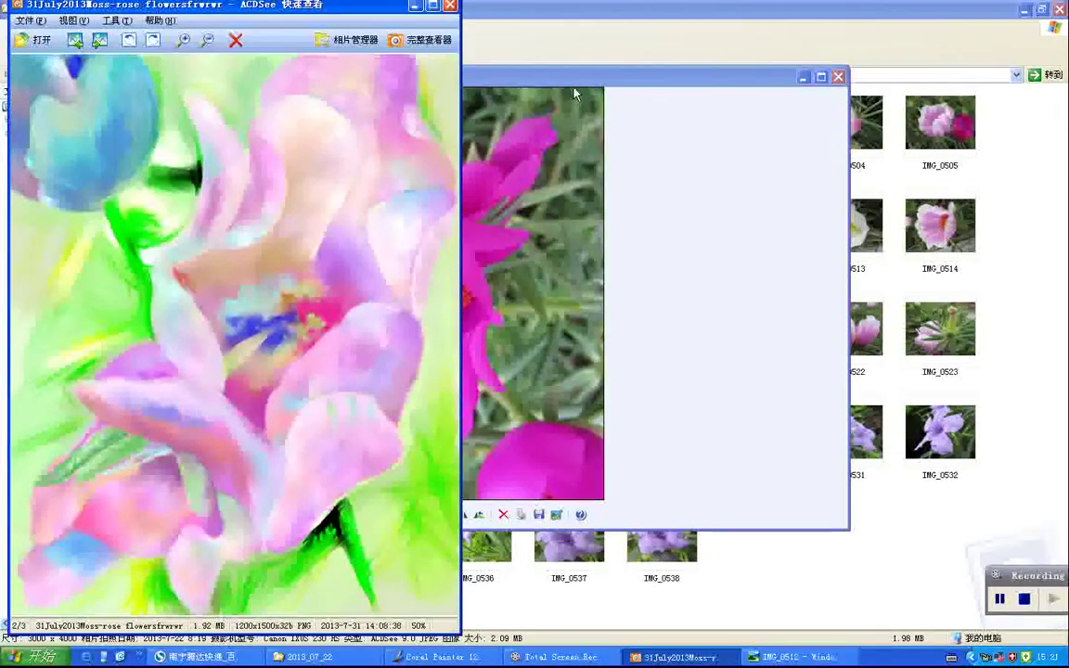
pyautogui.moveTo(569, 81); pyautogui.dragTo(767, 73)
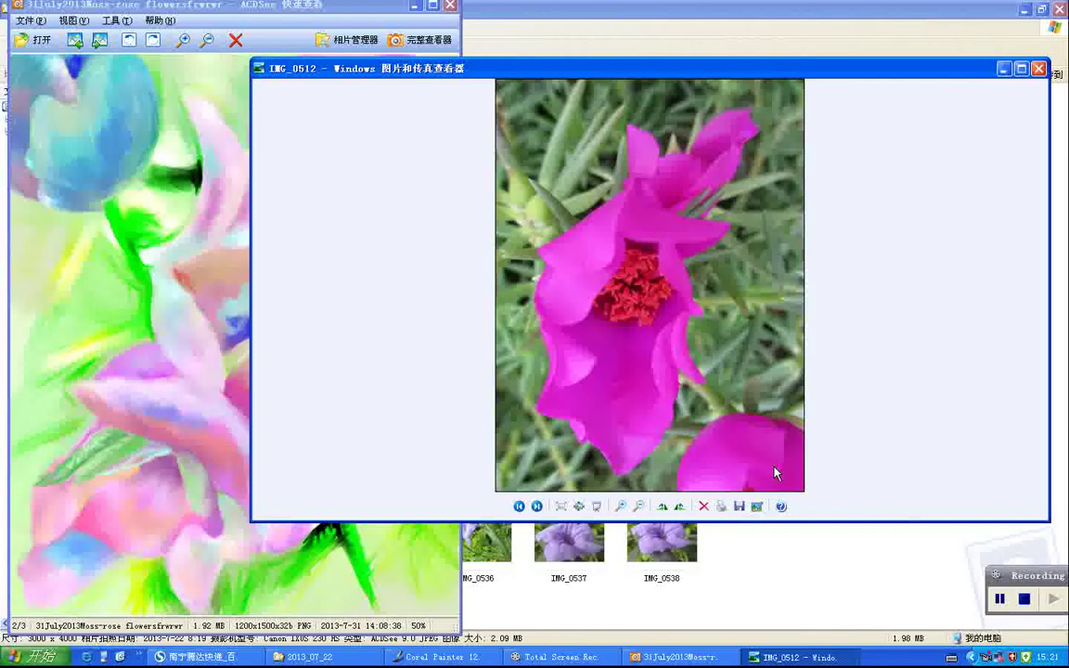
pyautogui.click(663, 507)
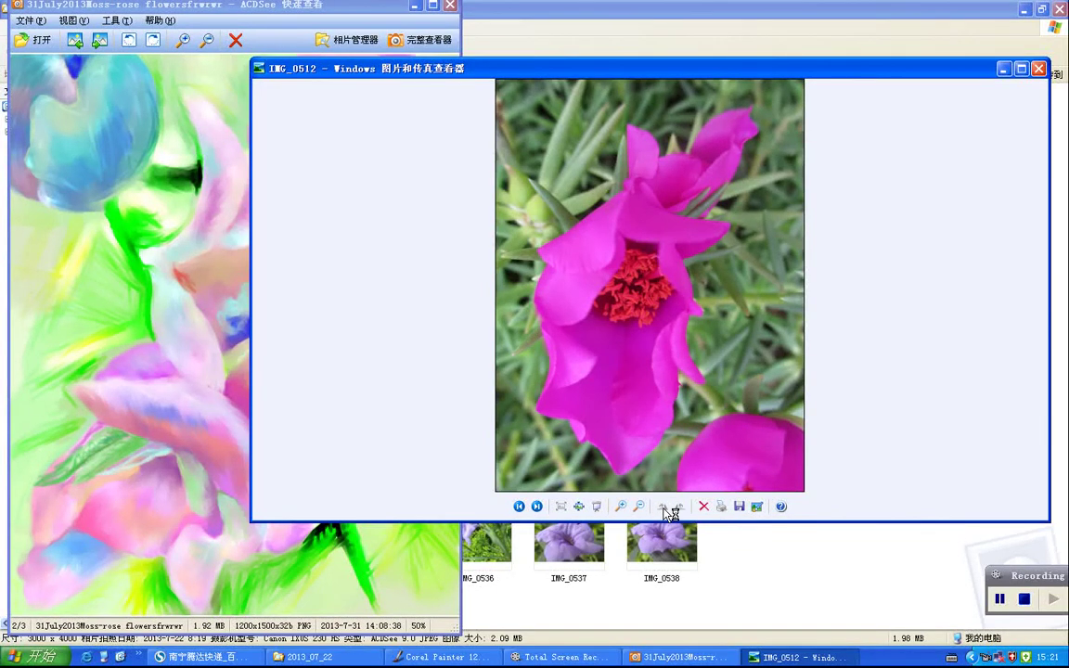